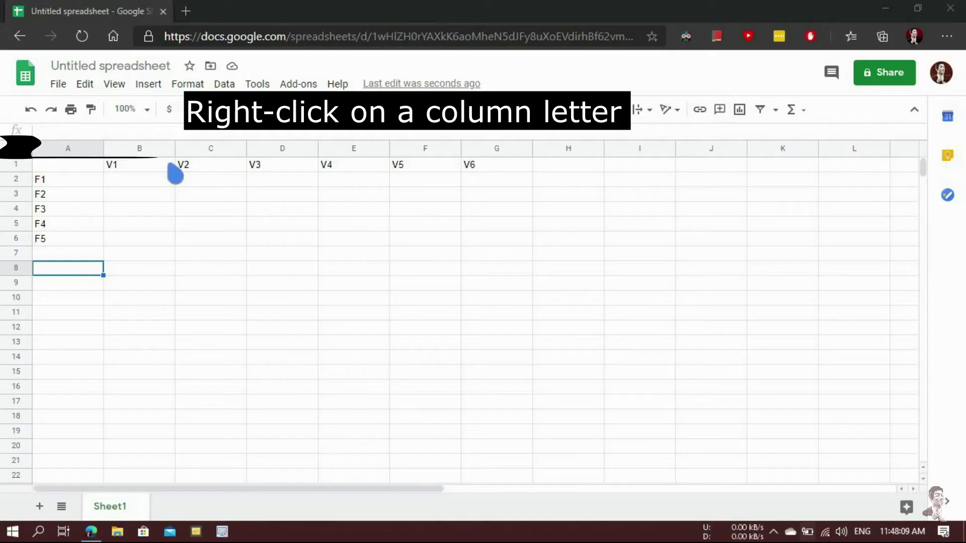
Hide the V1 column and unhide it with the arrows, twice.
right_click(146, 148)
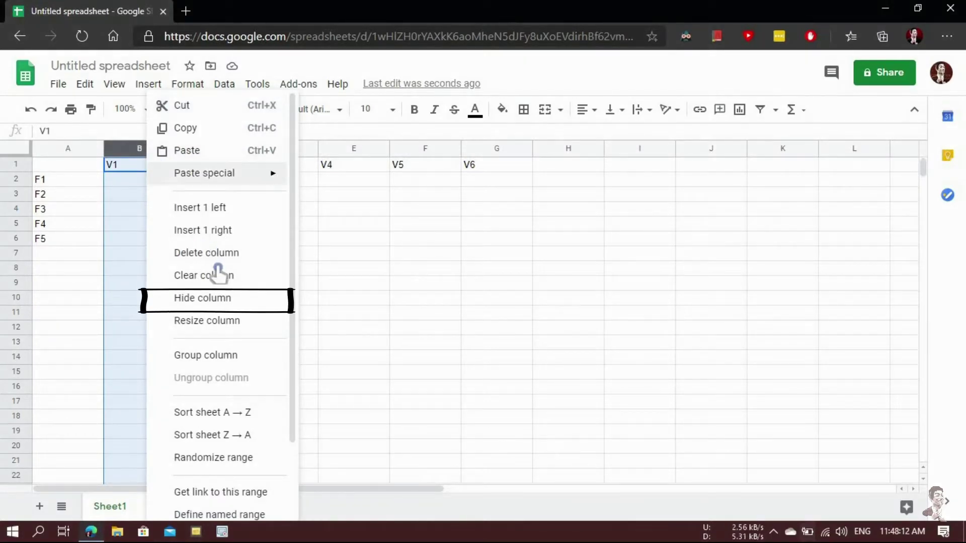
left_click(216, 298)
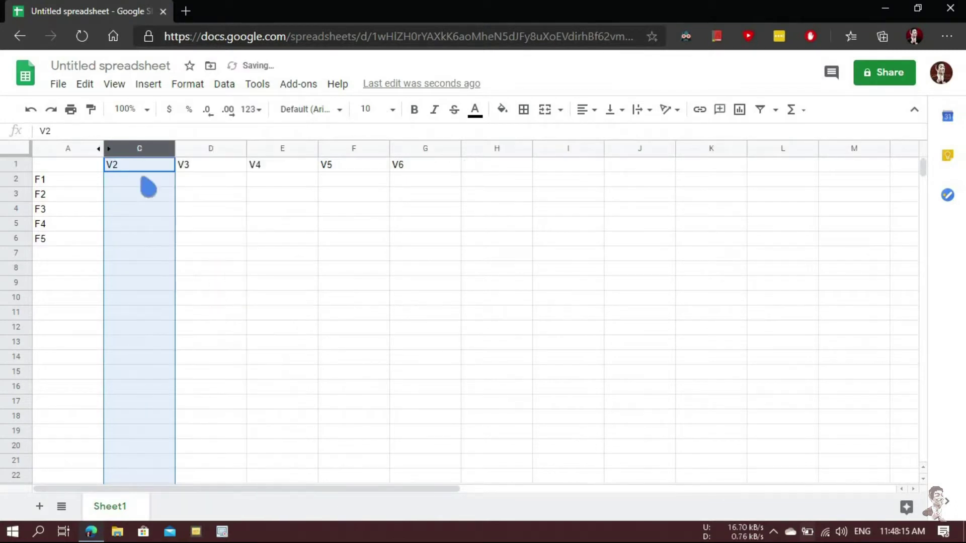
left_click(221, 197)
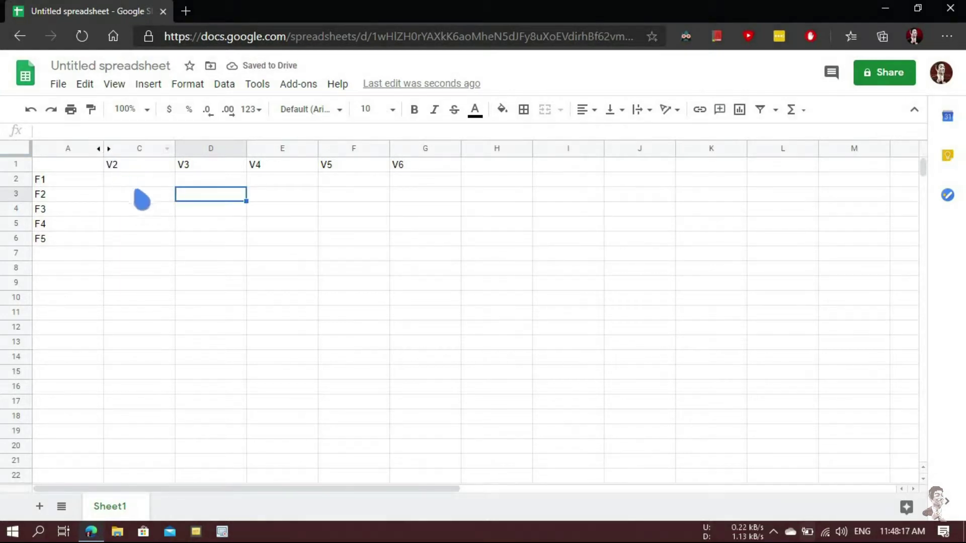
left_click(108, 147)
mouse_move(139, 148)
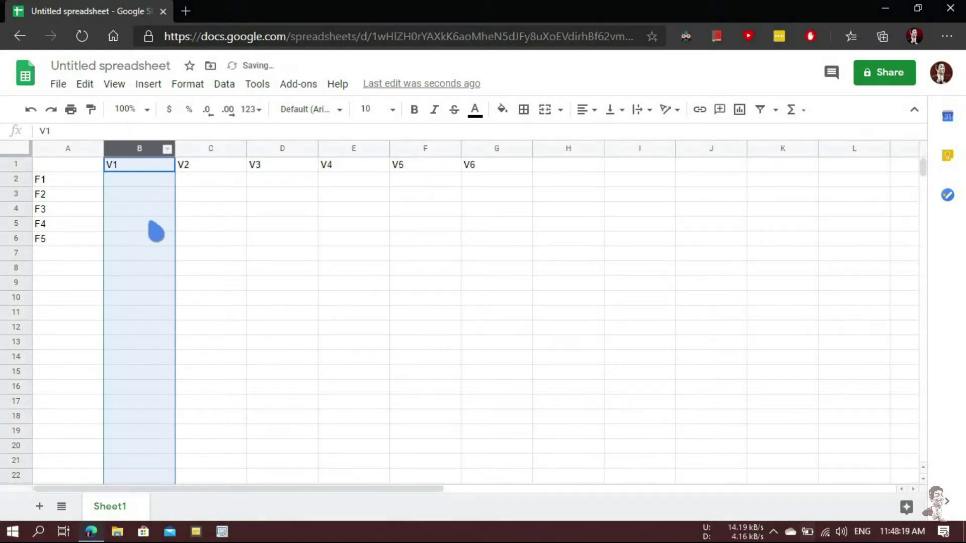
left_click(151, 200)
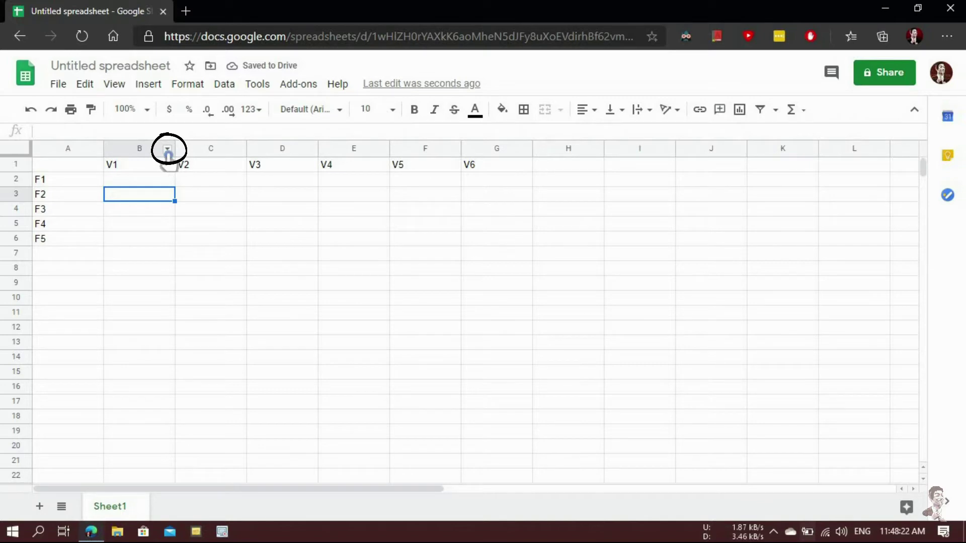
left_click(167, 149)
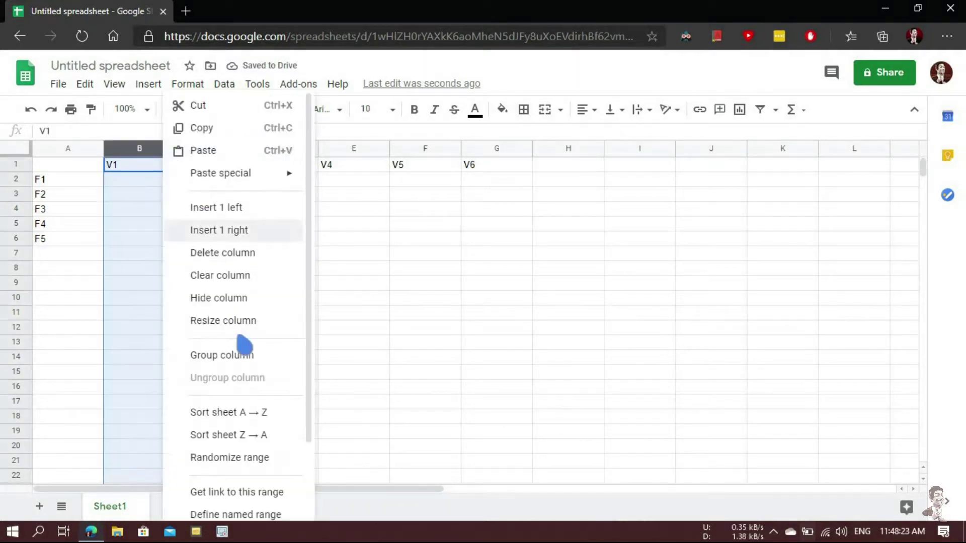
left_click(224, 298)
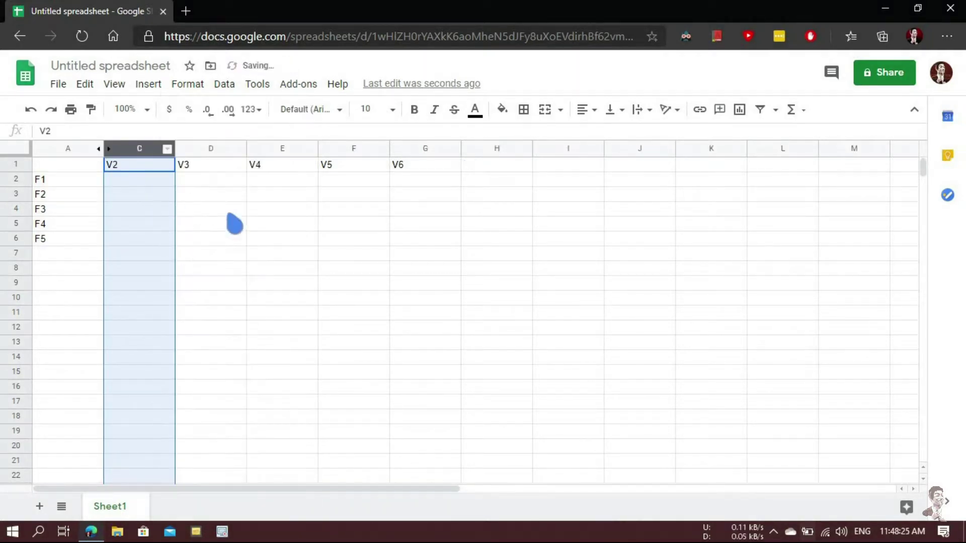
left_click(234, 211)
left_click(109, 149)
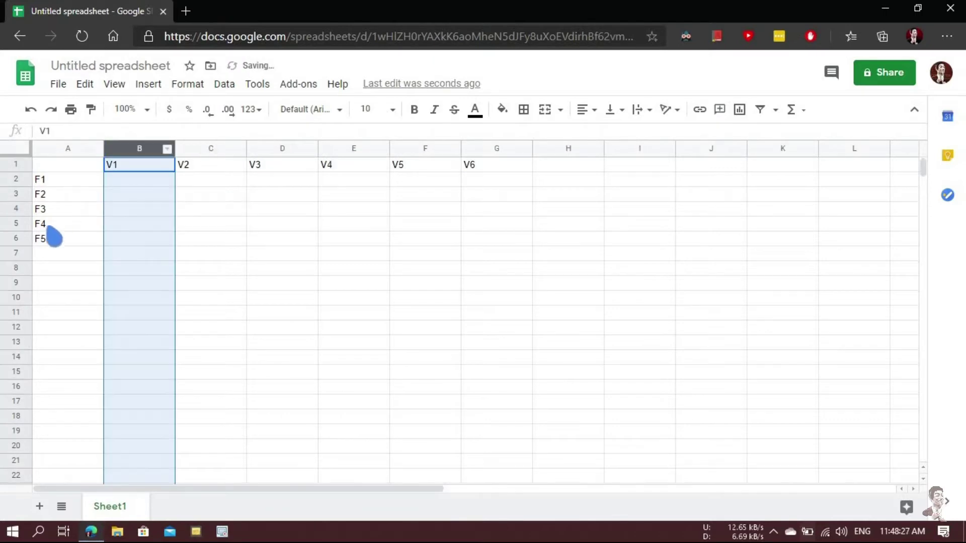
Hide row F2 and then restore it.
left_click(20, 194)
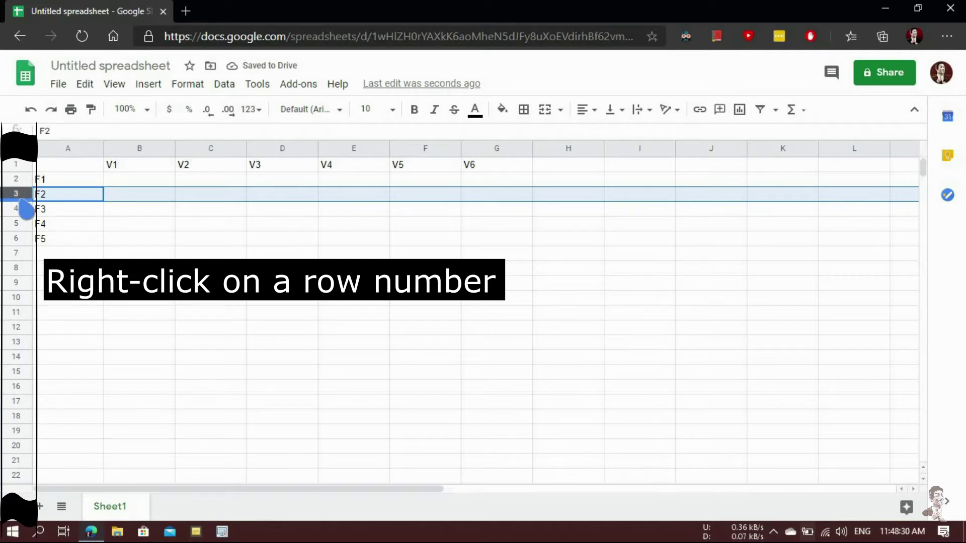
right_click(21, 195)
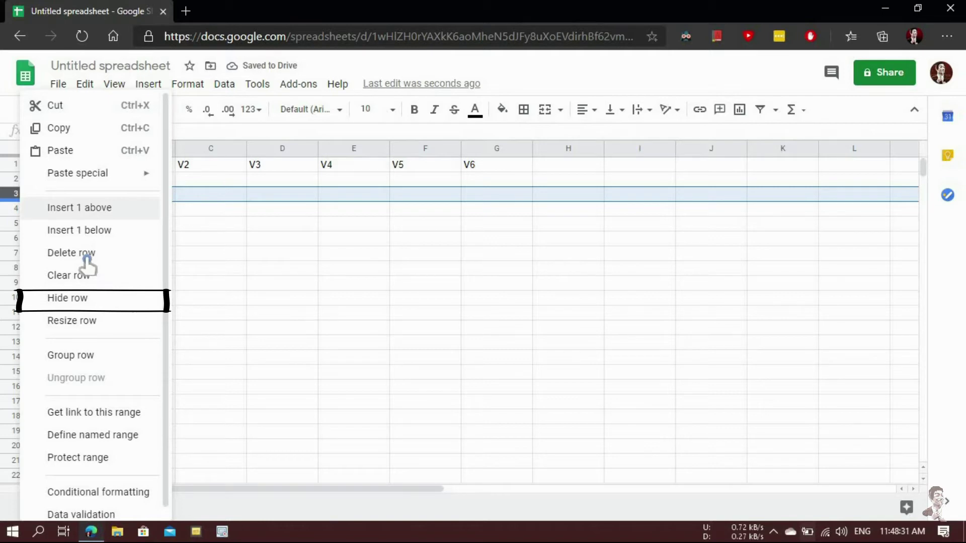
left_click(90, 300)
left_click(214, 272)
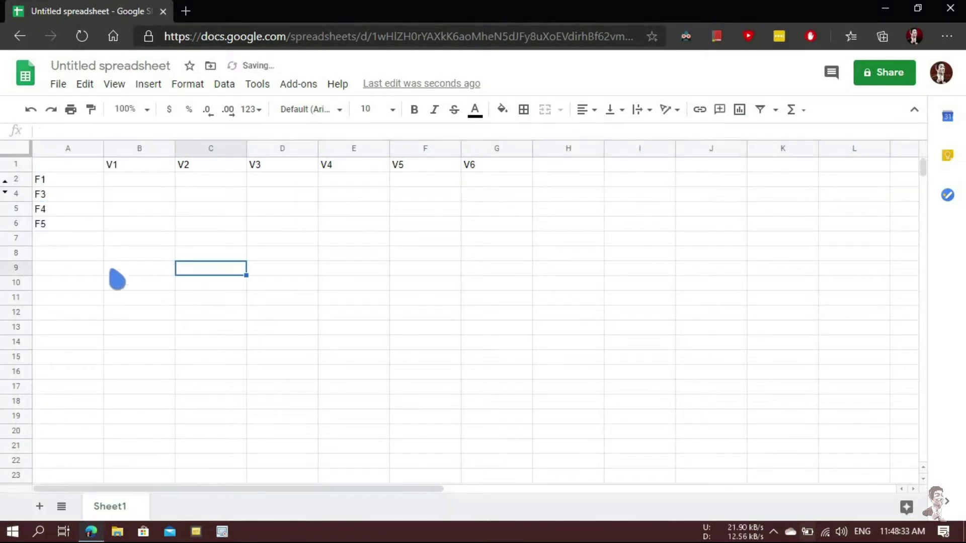
left_click(5, 192)
left_click(139, 248)
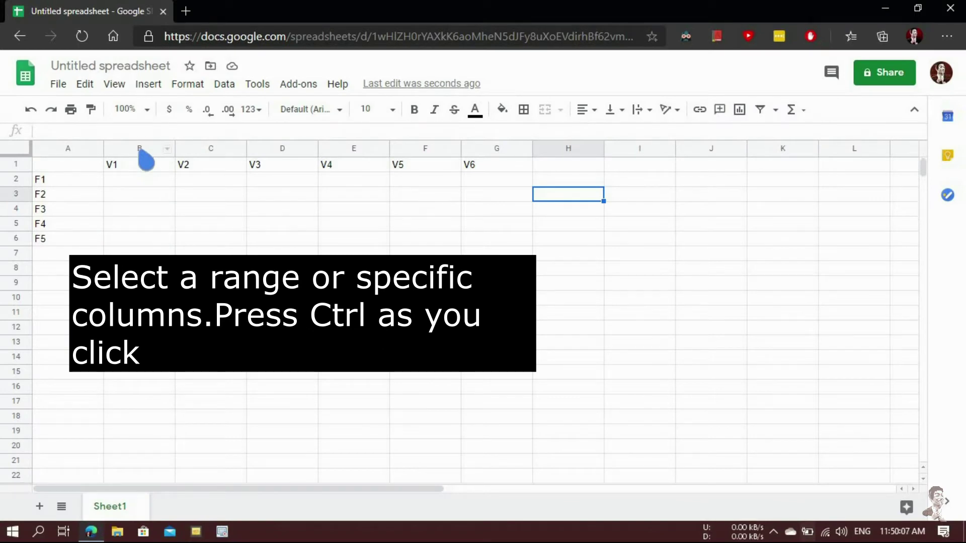
Hide columns V1 through V5 together, then bring them back.
left_click(146, 149)
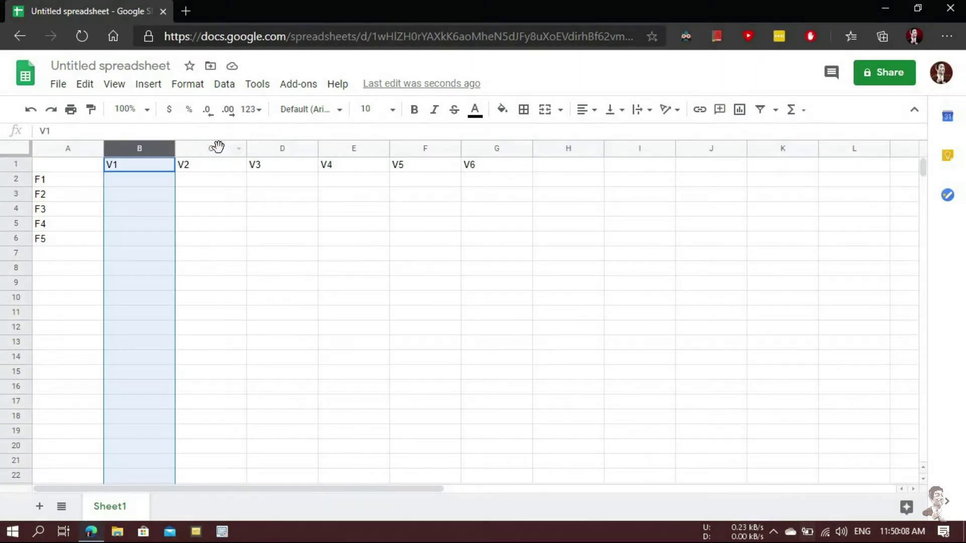
left_click(215, 149, "ctrl")
left_click(286, 149, "ctrl")
left_click(366, 149, "ctrl")
left_click(434, 145, "ctrl")
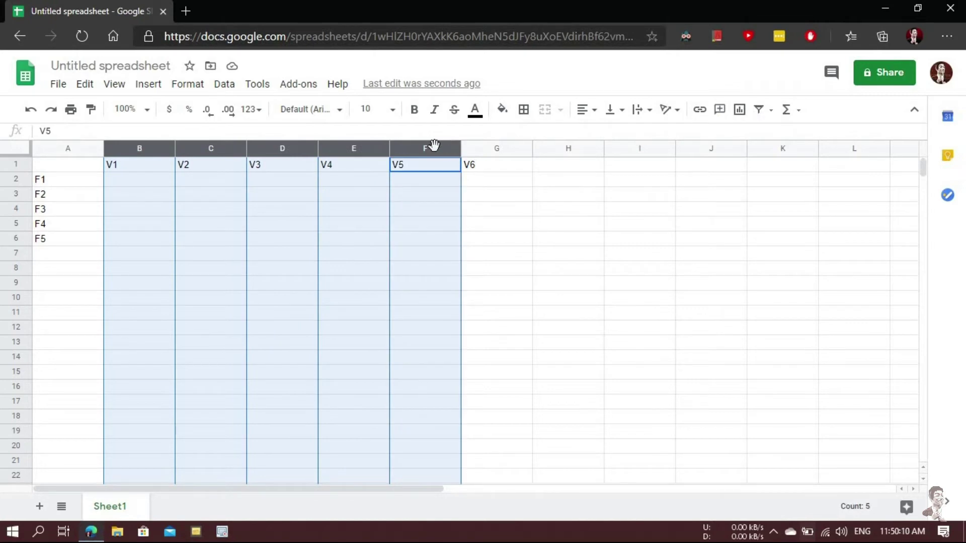
right_click(431, 147)
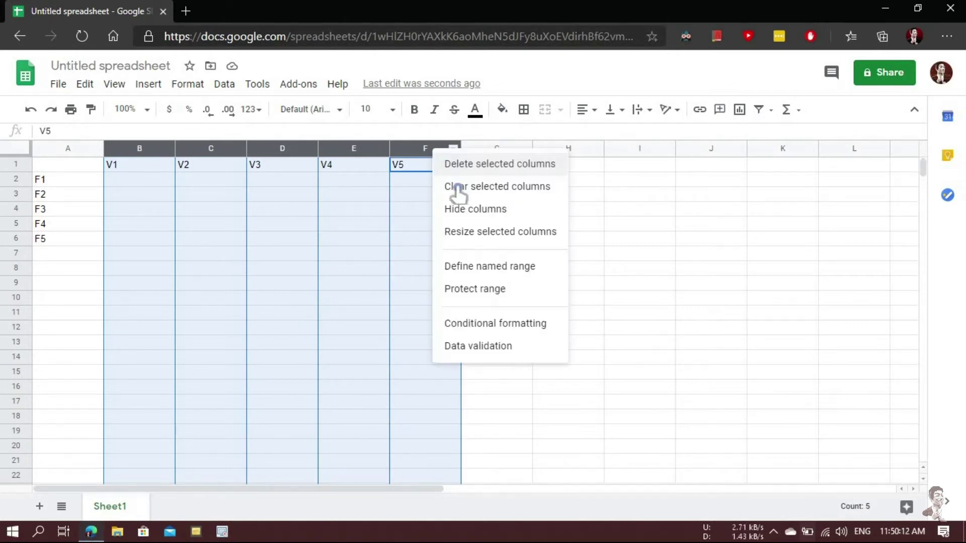
left_click(467, 209)
left_click(455, 211)
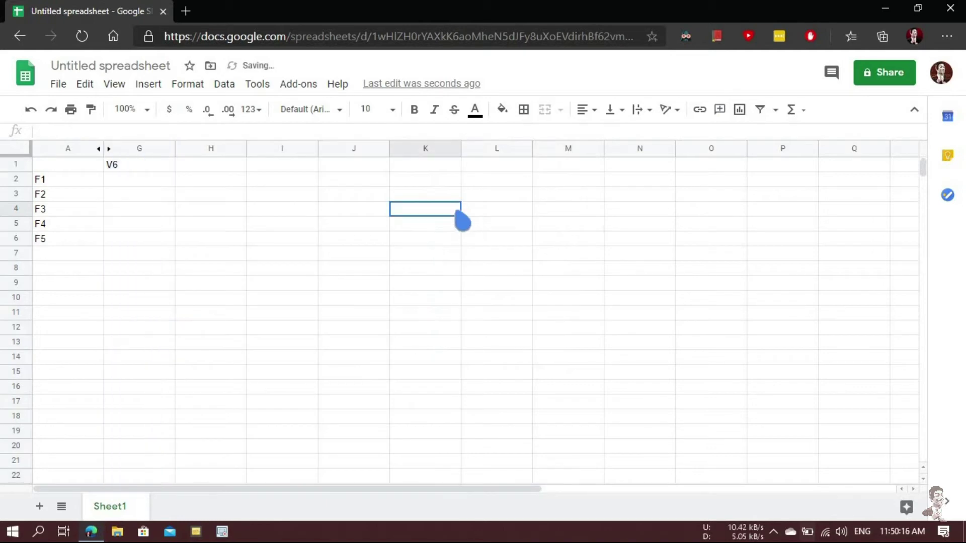
left_click(109, 148)
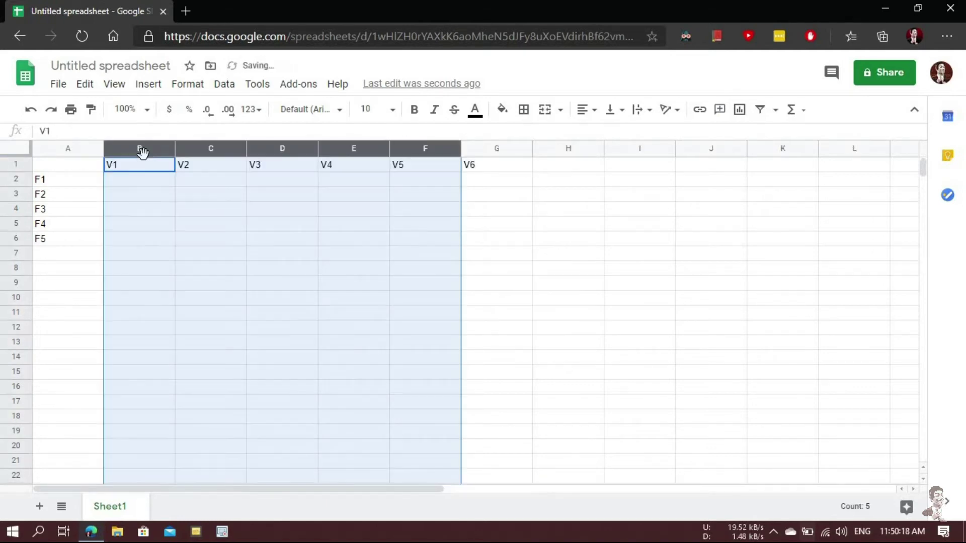
Hide columns B–F once more and restore them.
right_click(452, 154)
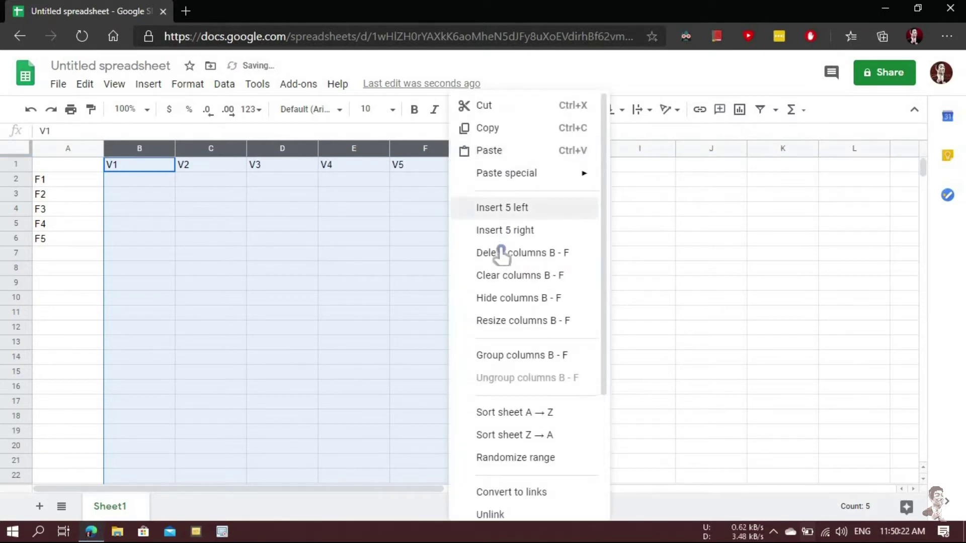
left_click(518, 299)
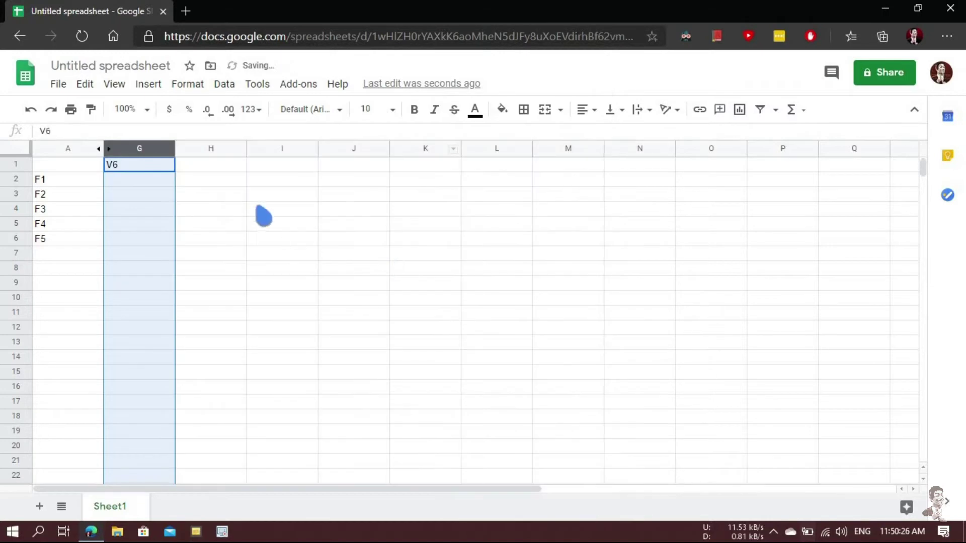
left_click(264, 211)
left_click(104, 149)
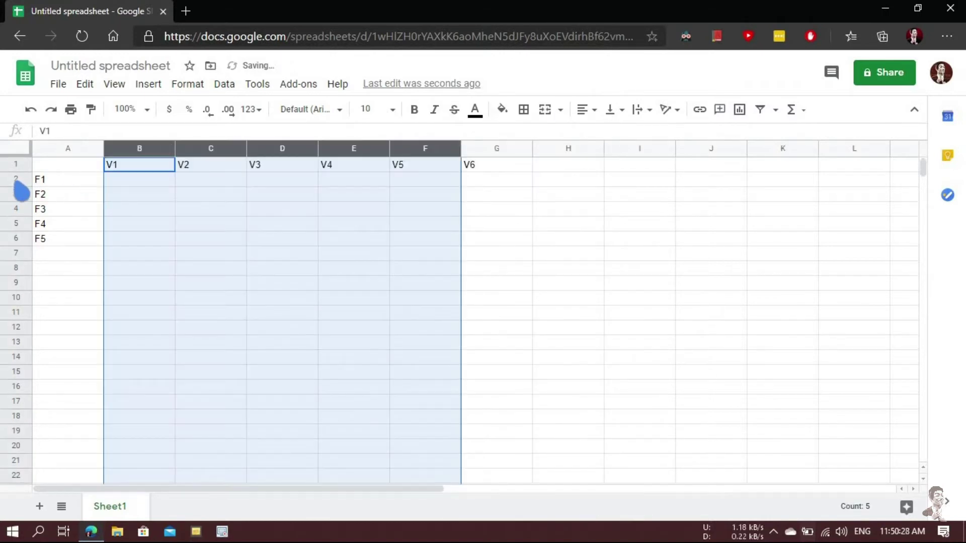
left_click(574, 271)
Hide rows F1 through F4 and restore them, then select the V2 column.
left_click(16, 179, "ctrl")
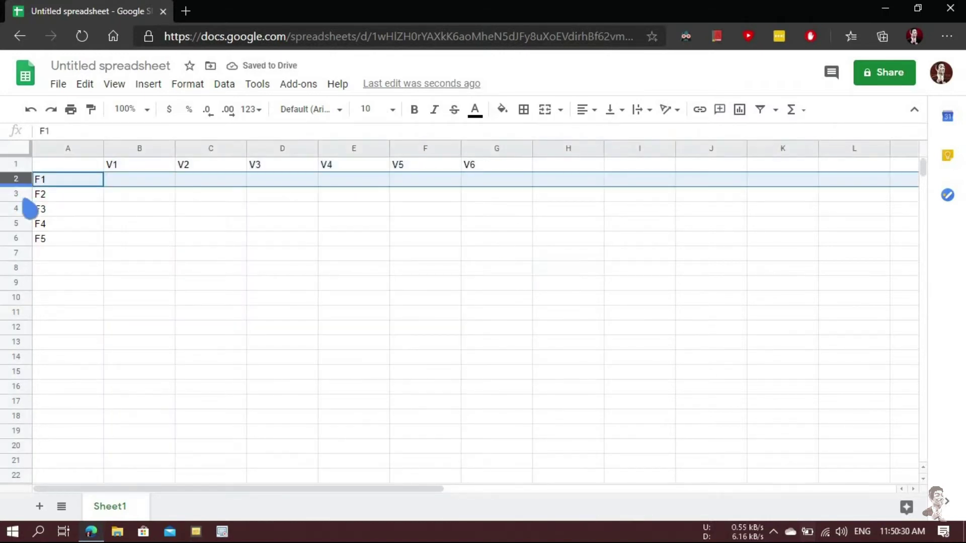
left_click(16, 193, "ctrl")
left_click(16, 209, "ctrl")
left_click(17, 224, "ctrl")
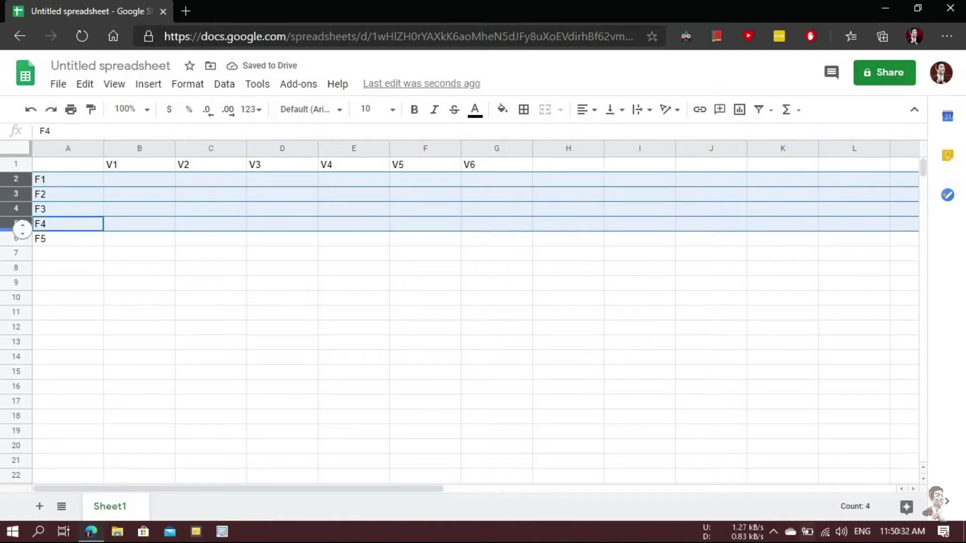
right_click(17, 225)
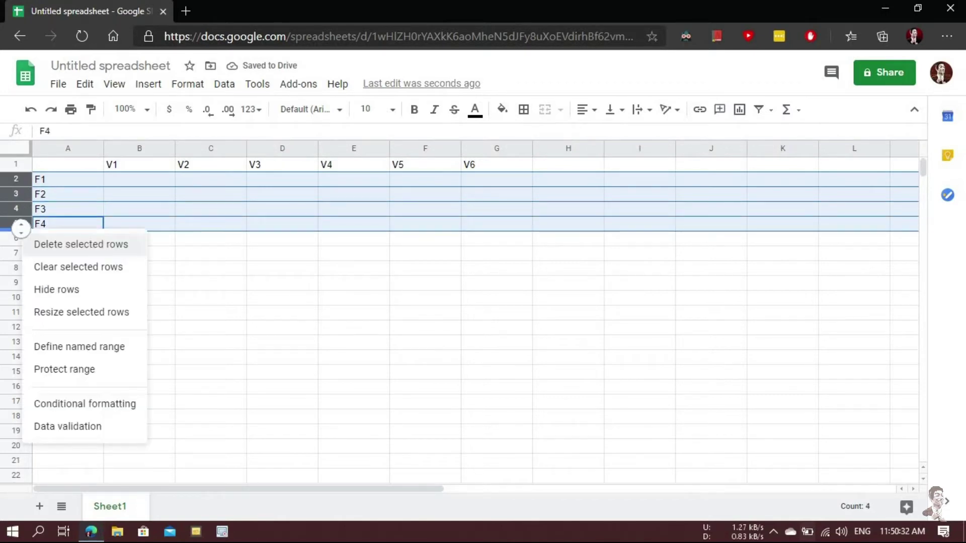
left_click(75, 290)
left_click(99, 236)
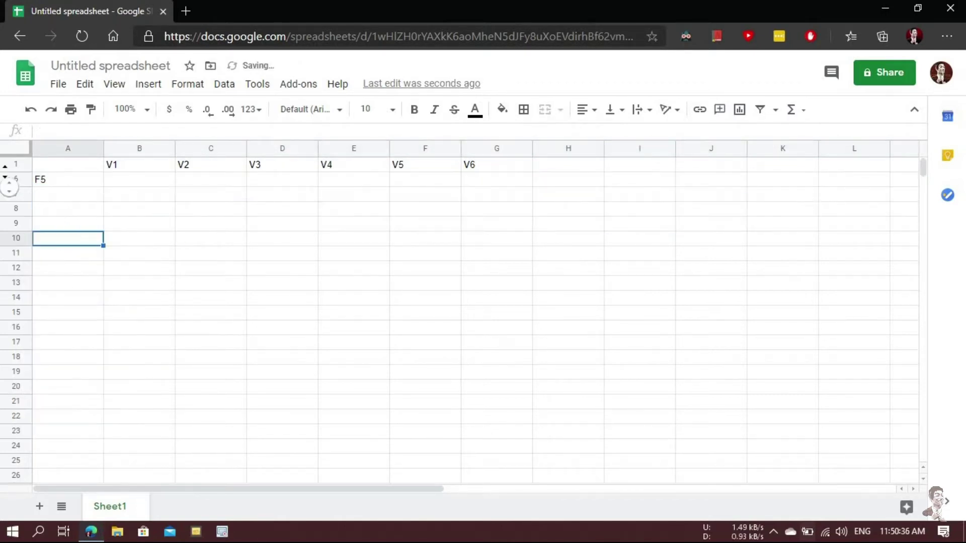
left_click(6, 177)
left_click(236, 302)
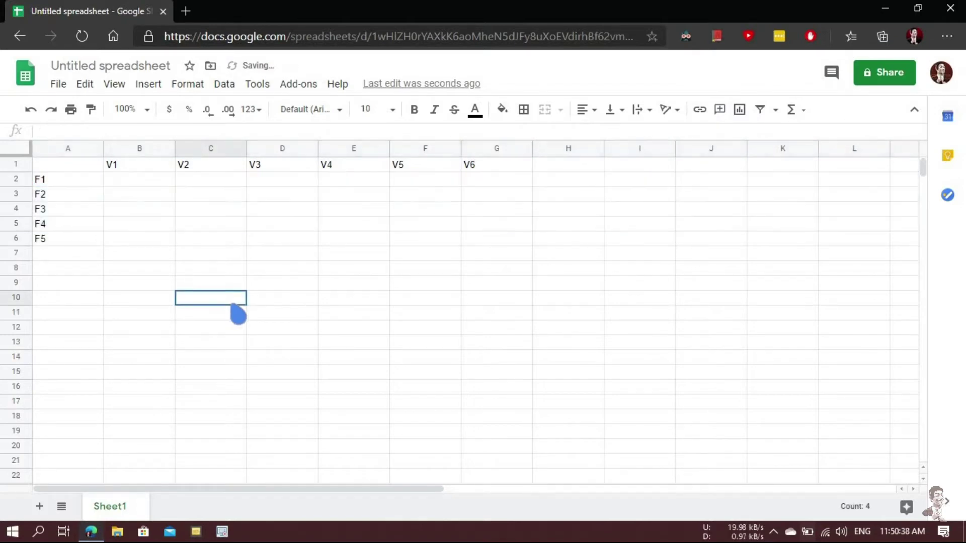
left_click(204, 148)
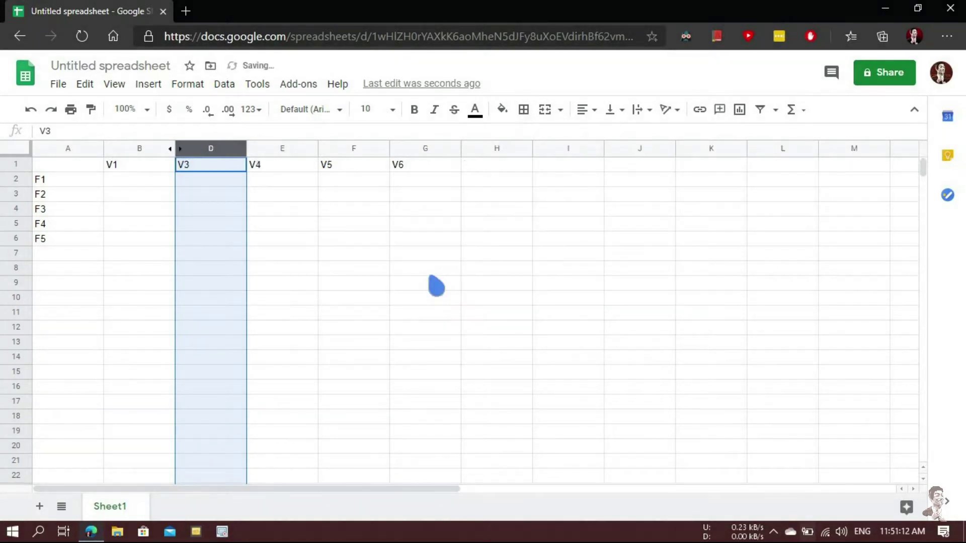
Hide column V2 with Ctrl+Alt+0, then unhide it.
key("ctrl+alt+0")
left_click(397, 266)
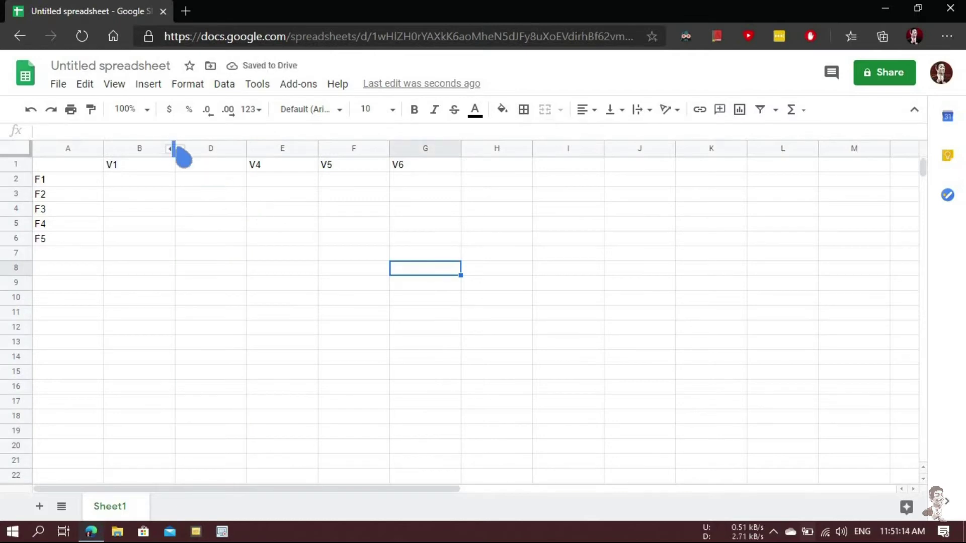
left_click(172, 148)
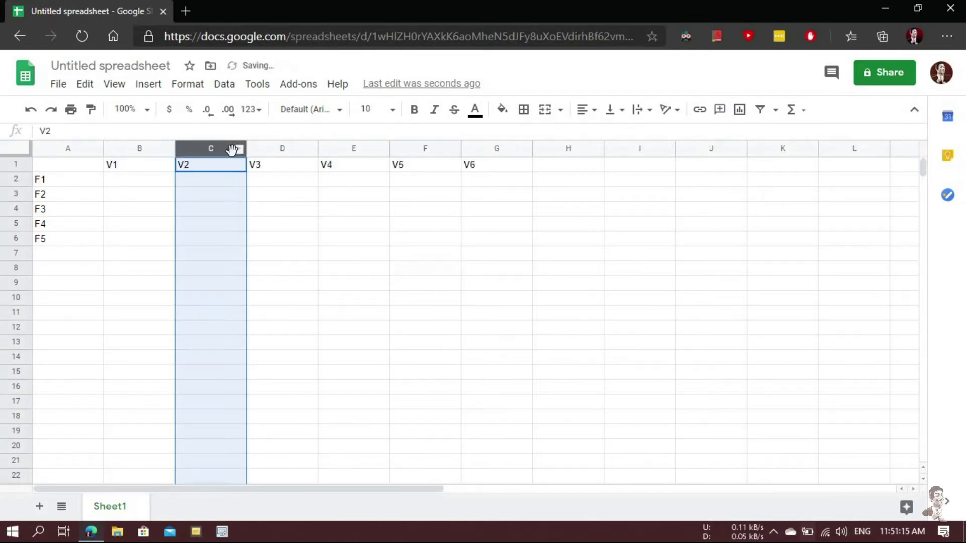
Hide columns V2 and V3 together with Ctrl+Alt+0 and unhide both.
left_click(266, 147, "ctrl")
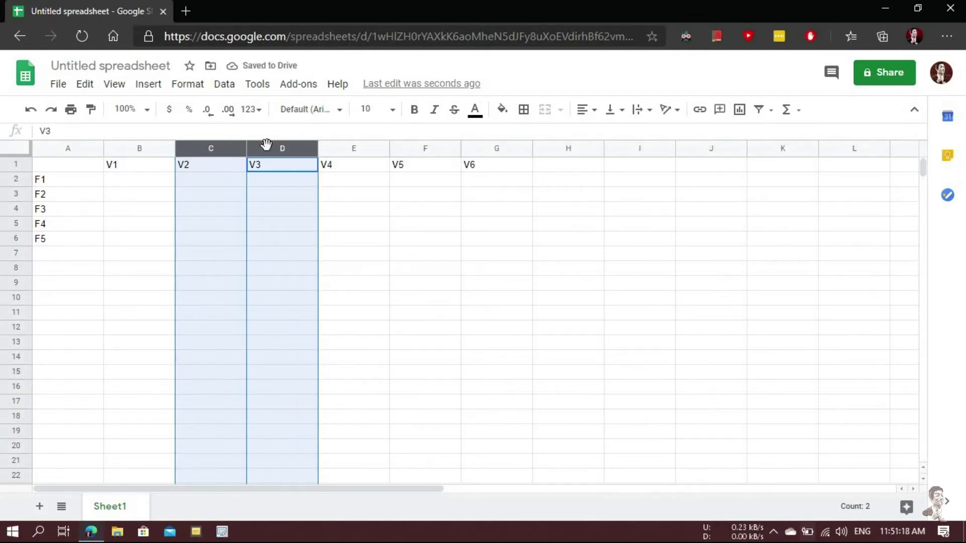
key("ctrl+alt+0")
left_click(261, 182)
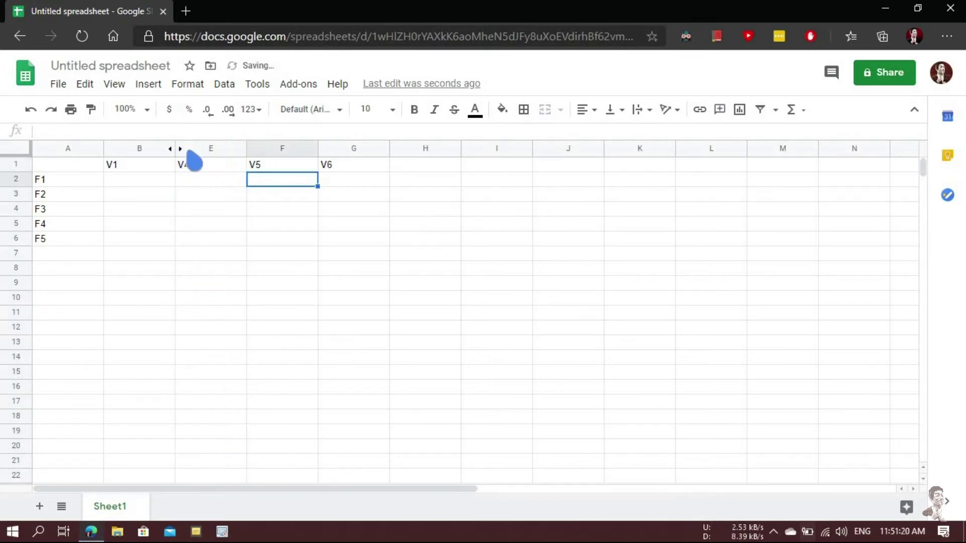
left_click(176, 148)
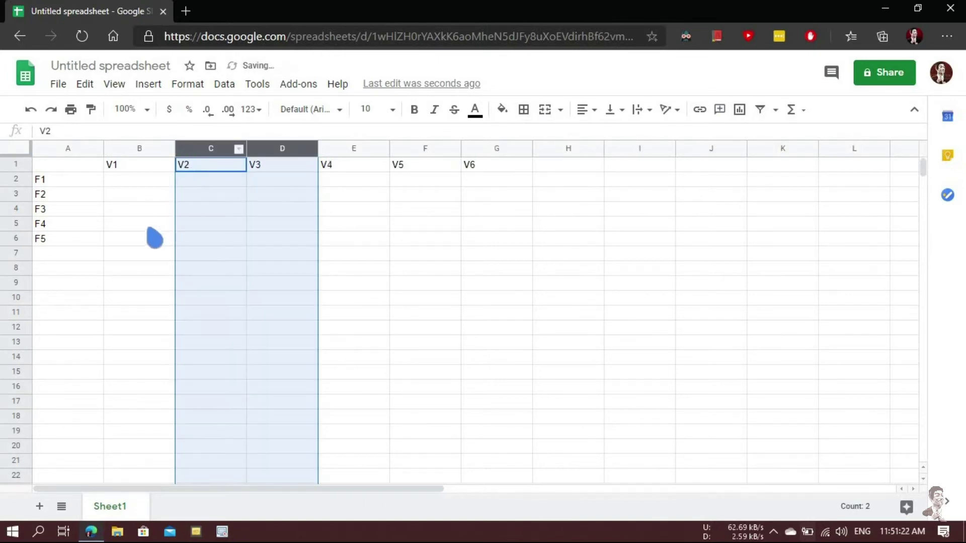
left_click(139, 223)
left_click(16, 194)
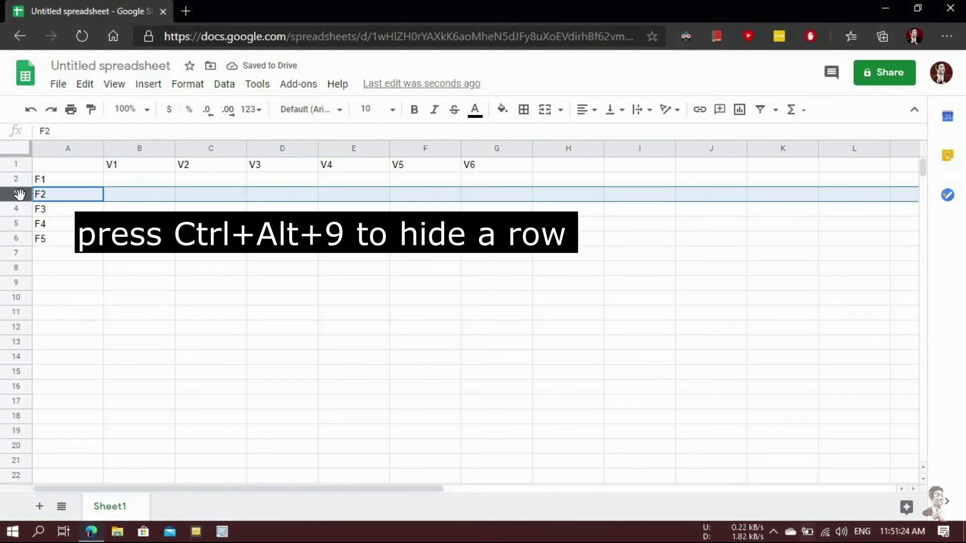
key("ctrl+alt+9")
left_click(169, 244)
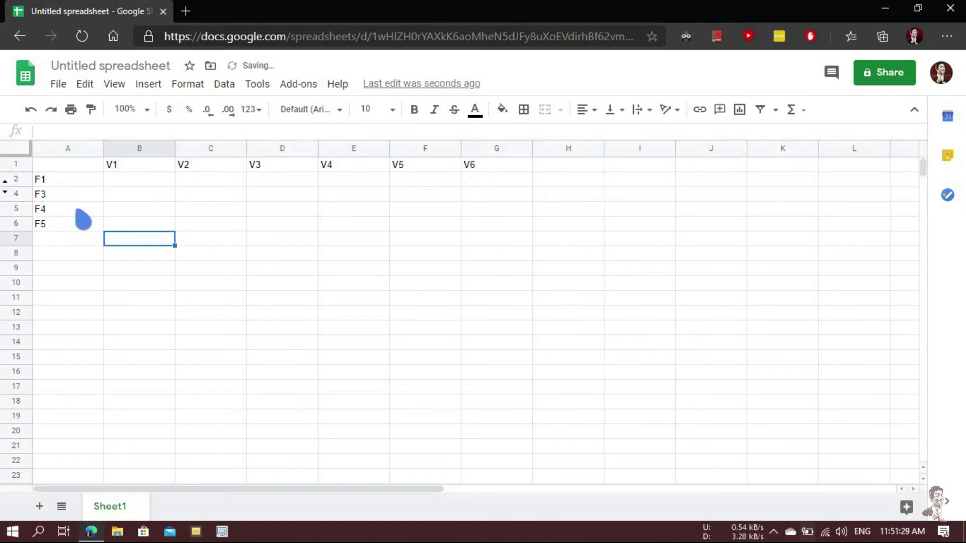
left_click(5, 192)
left_click(17, 224)
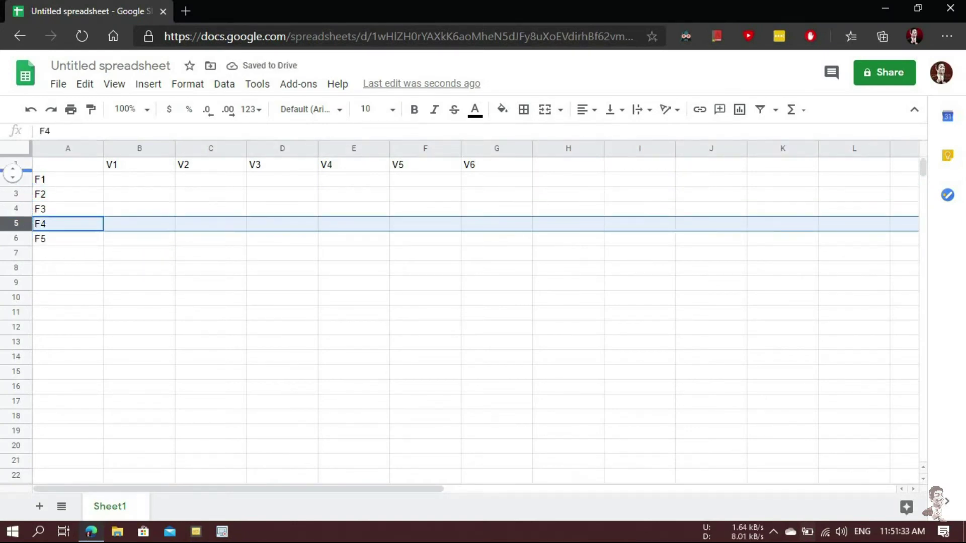
left_click(15, 166, "ctrl")
left_click(19, 180, "ctrl")
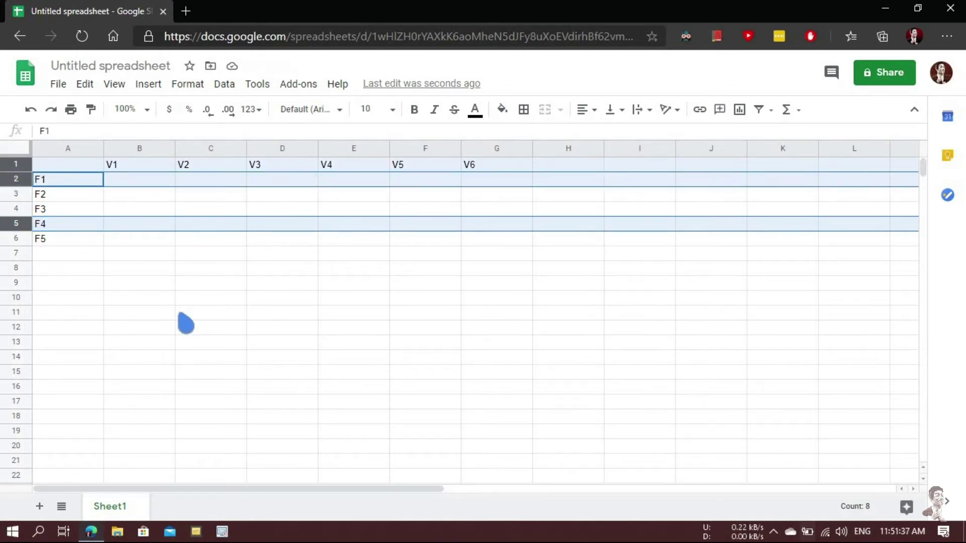
key("ctrl+alt+9")
left_click(173, 289)
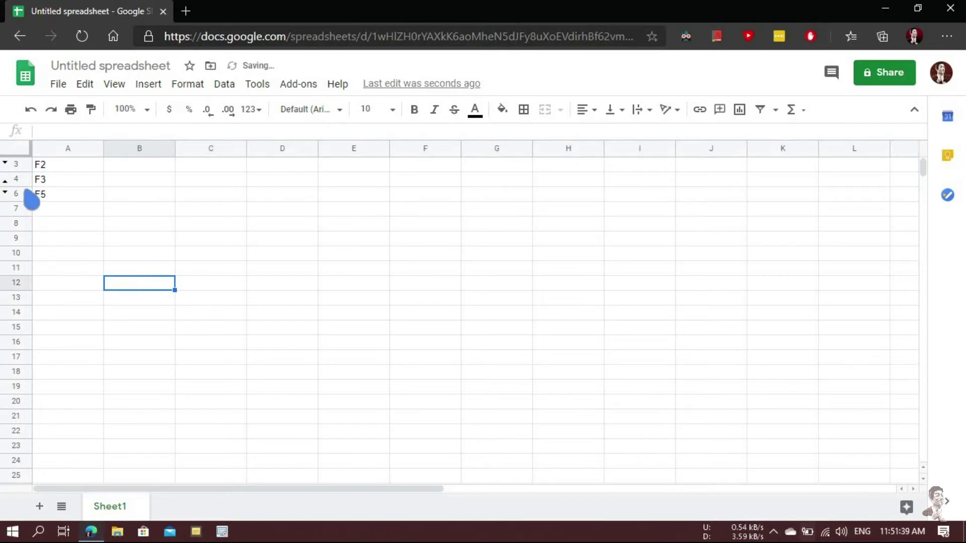
left_click(7, 181)
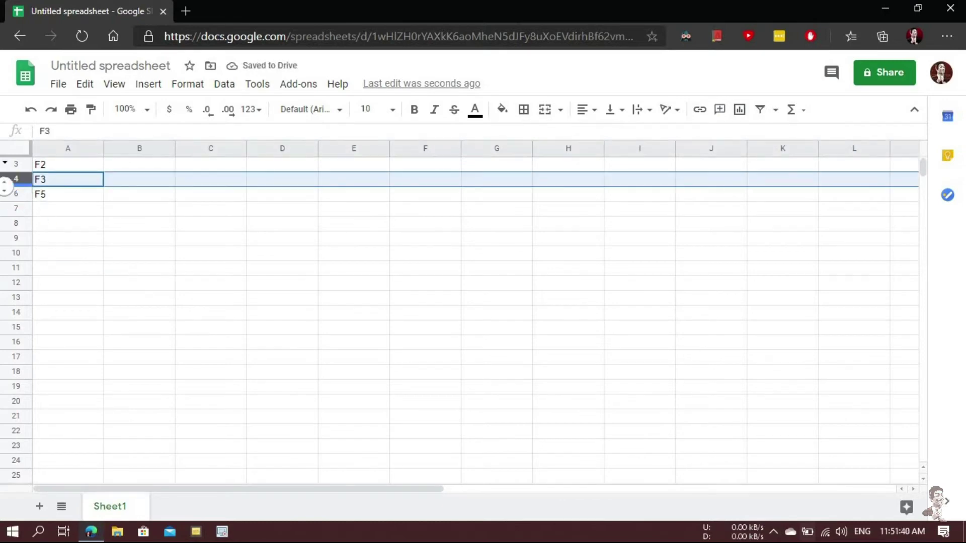
left_click(4, 189)
left_click(5, 162)
left_click(137, 240)
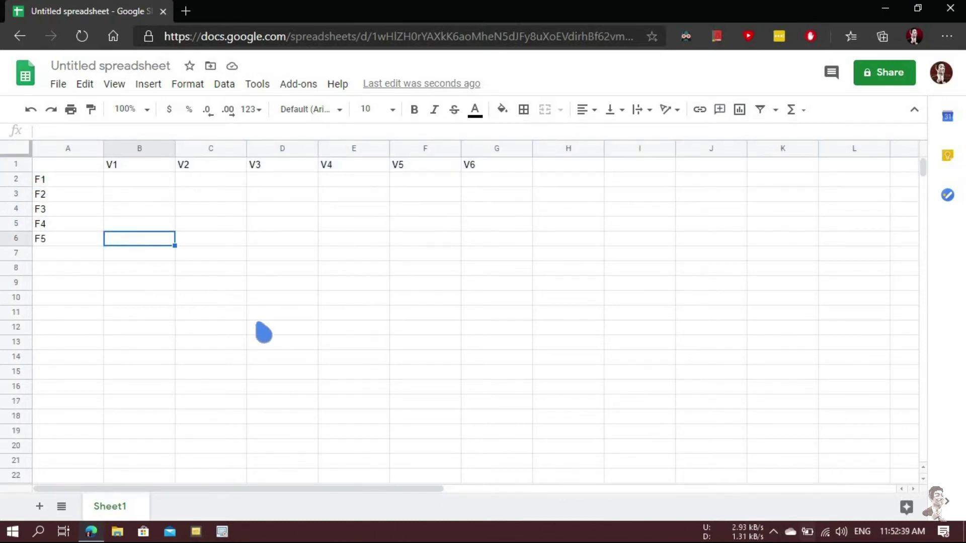
left_click(214, 147)
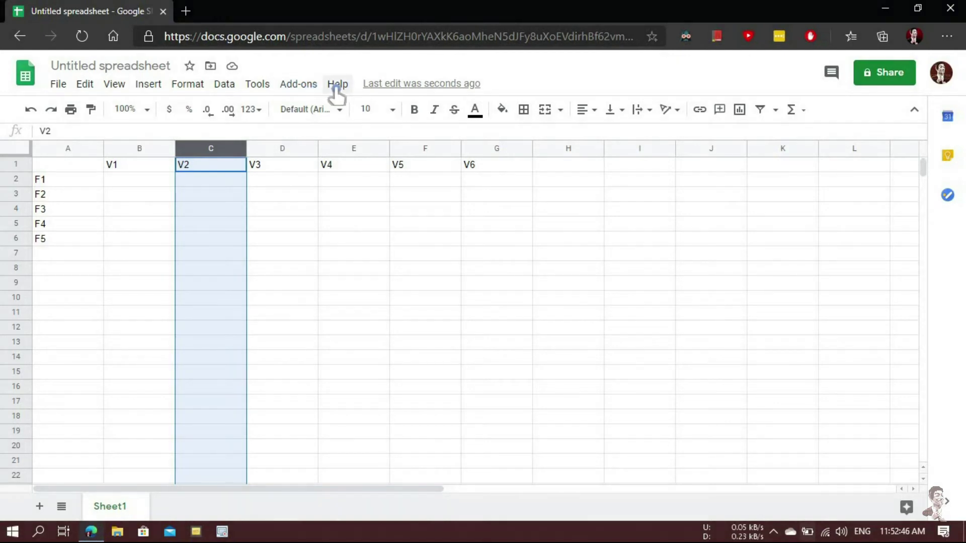
left_click(336, 85)
left_click(379, 120)
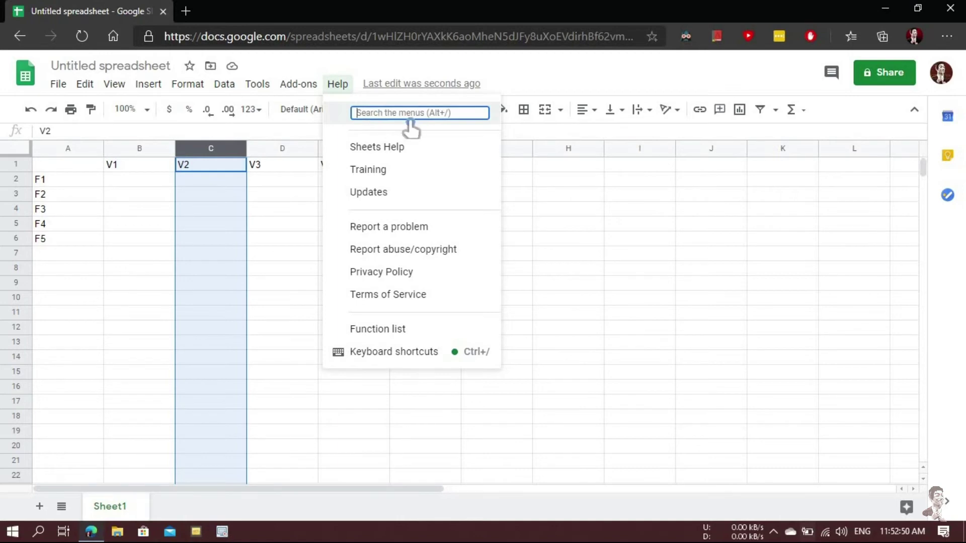
type("hide")
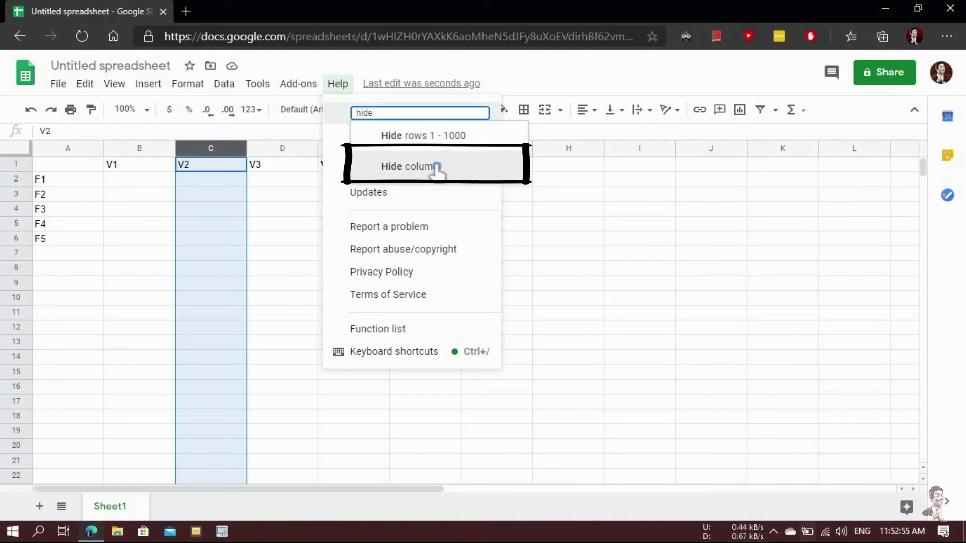
left_click(435, 166)
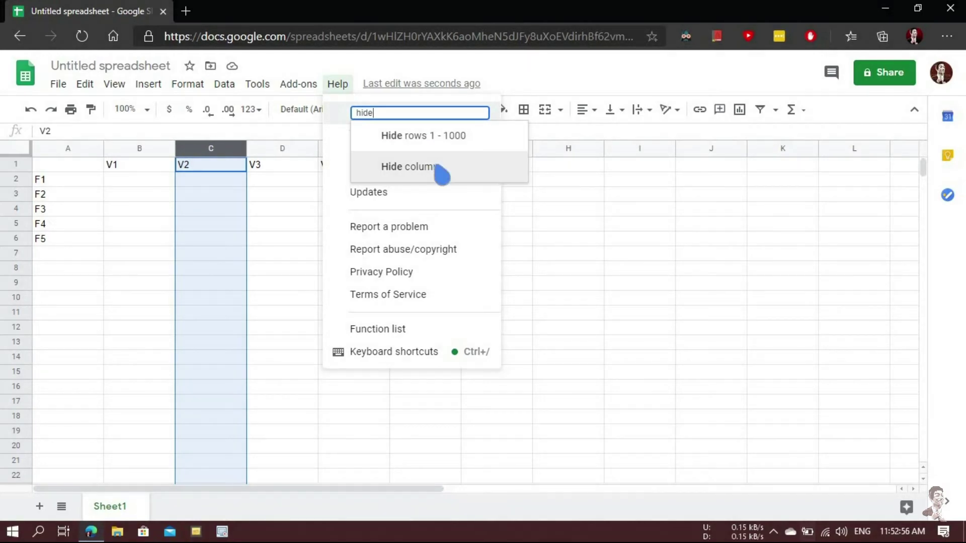
left_click(349, 213)
left_click(180, 149)
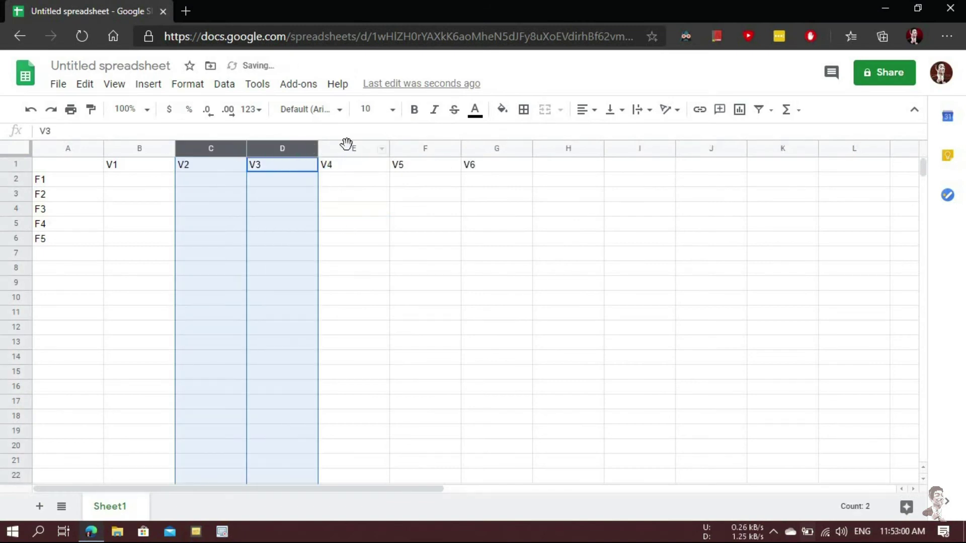
left_click_drag(272, 160, 345, 146)
left_click(337, 84)
left_click(427, 116)
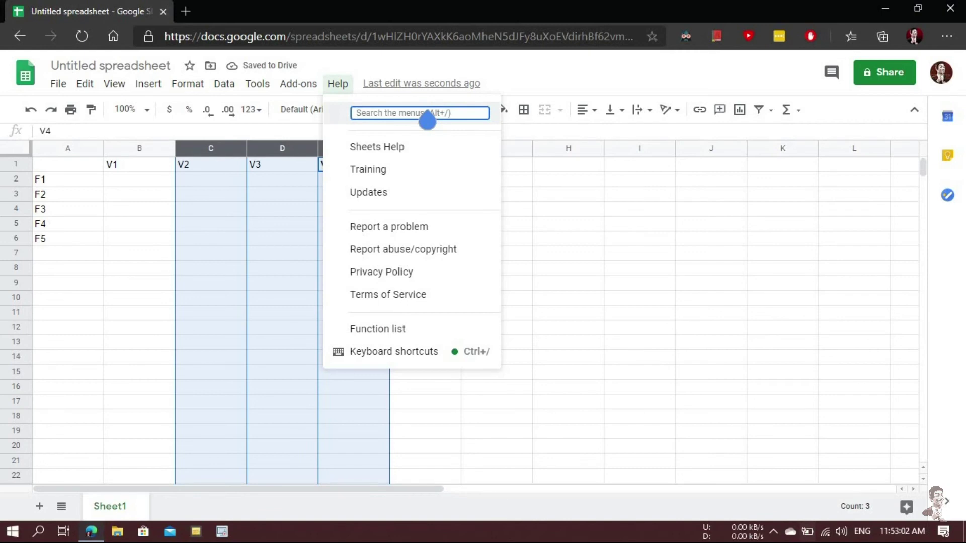
type("Hide")
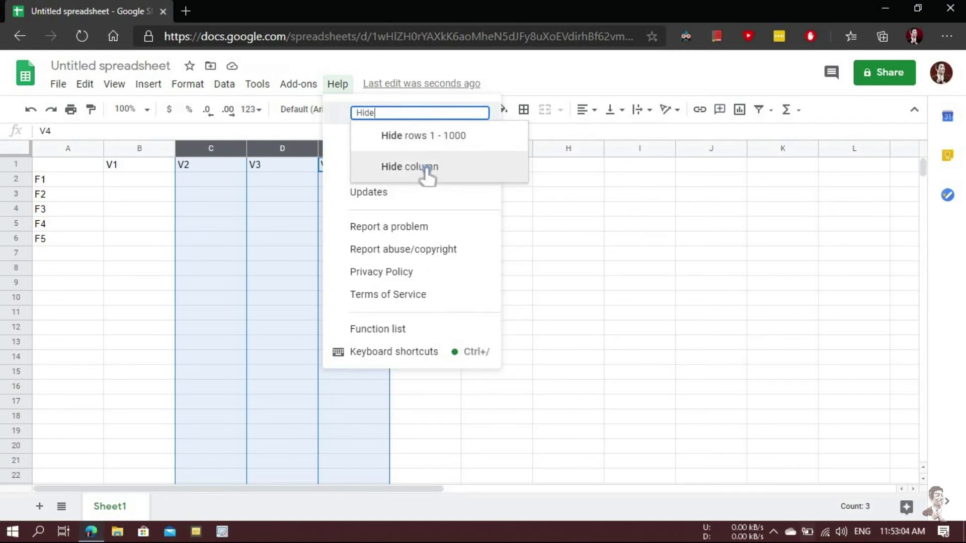
left_click(428, 171)
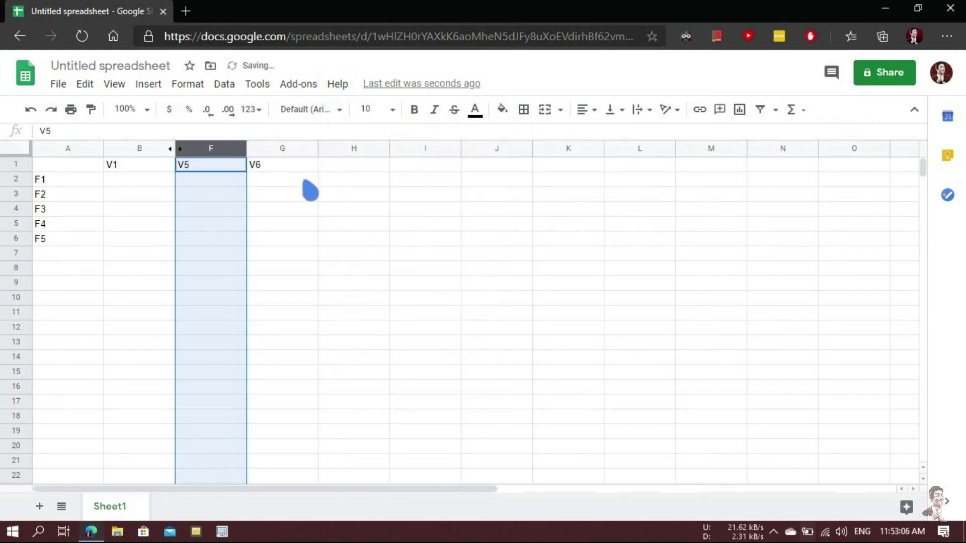
key("Delete")
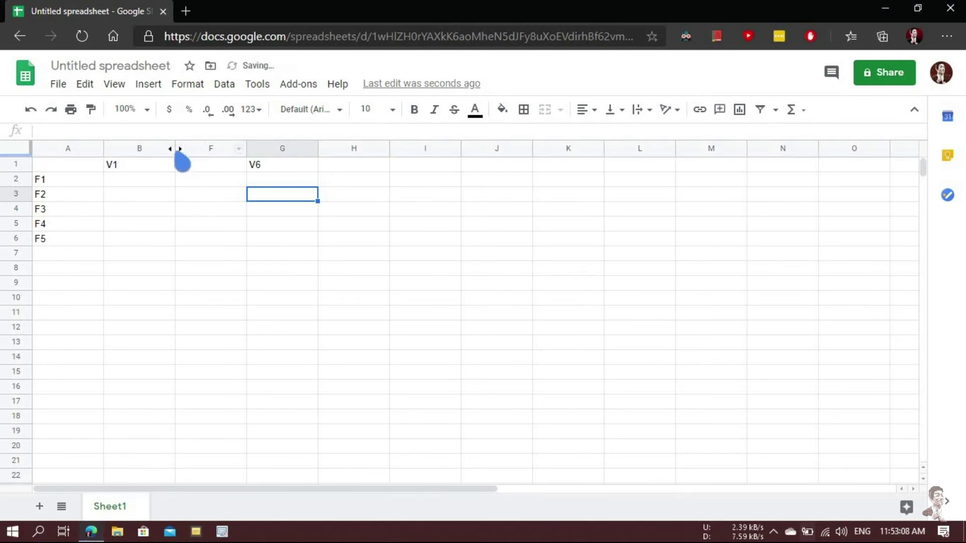
left_click(179, 149)
left_click(16, 238)
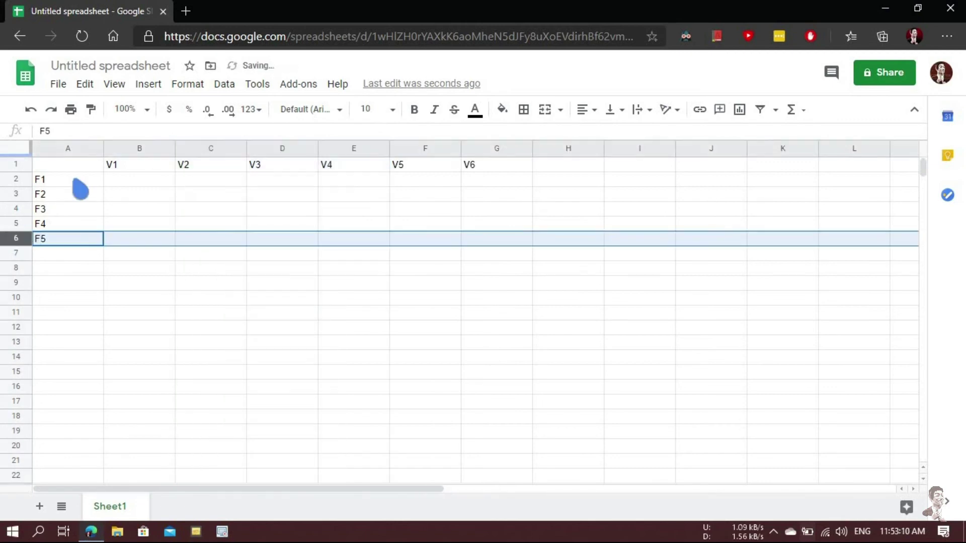
left_click(335, 84)
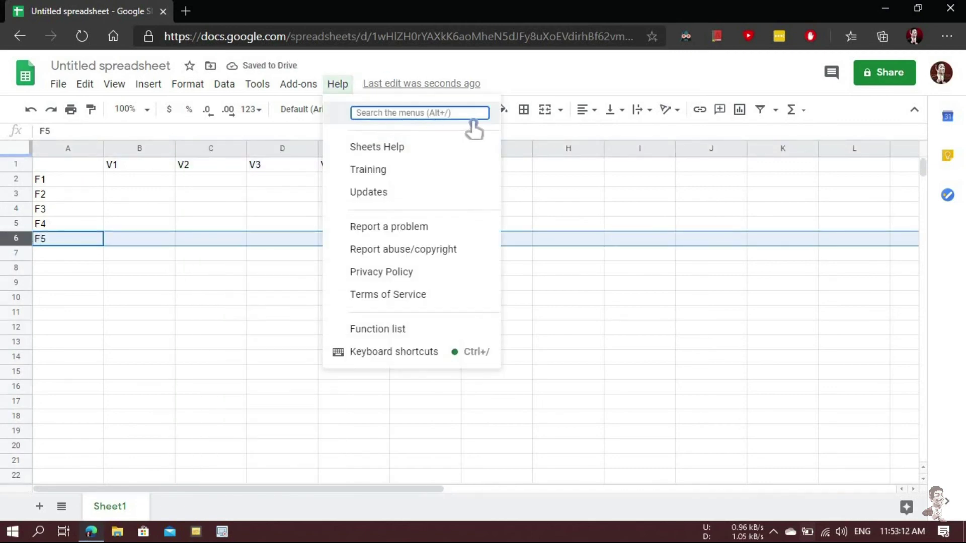
type("Hide")
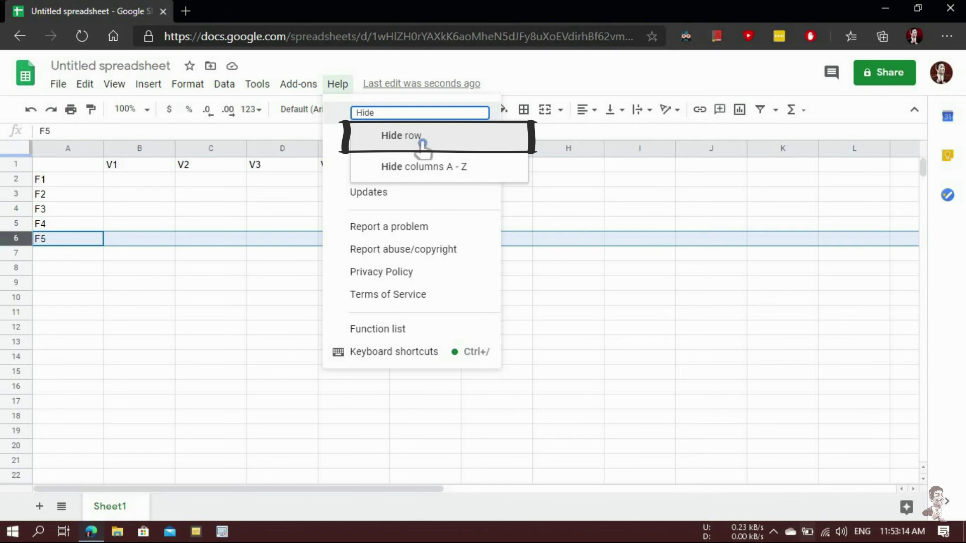
left_click(422, 143)
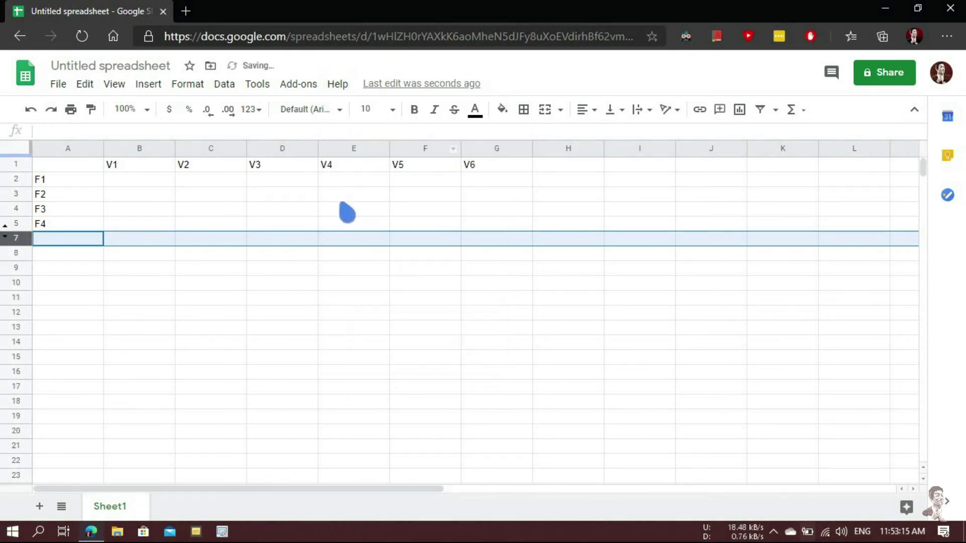
left_click(37, 271)
left_click(9, 245)
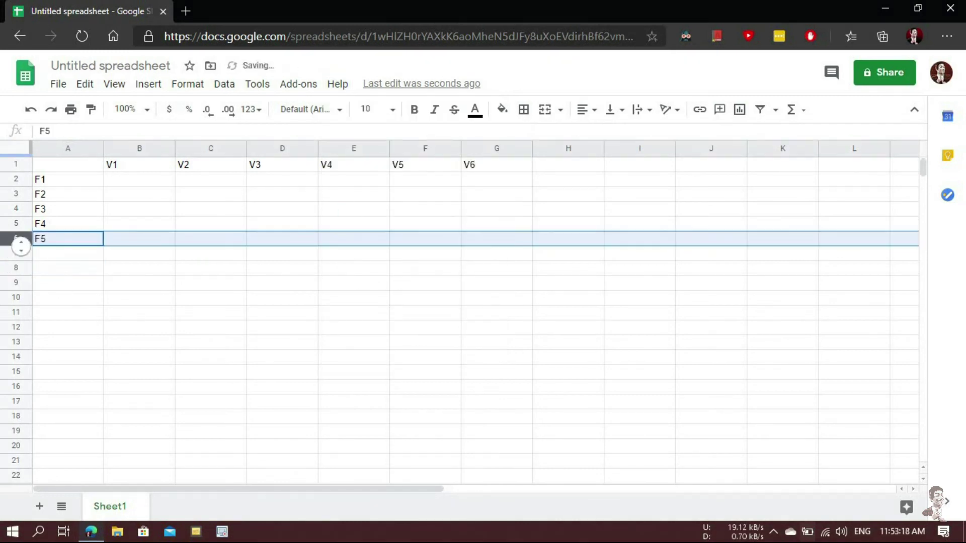
left_click(24, 208, "ctrl")
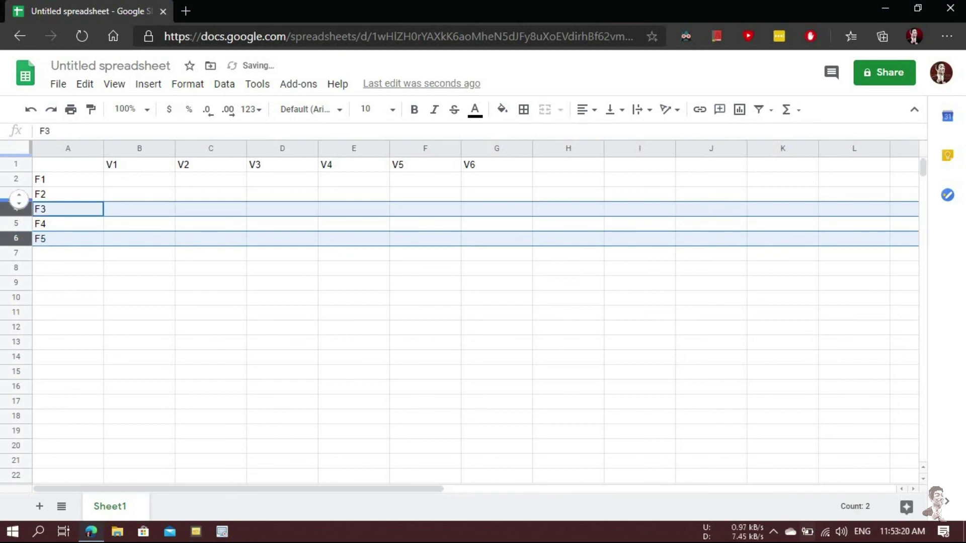
left_click(16, 193, "ctrl")
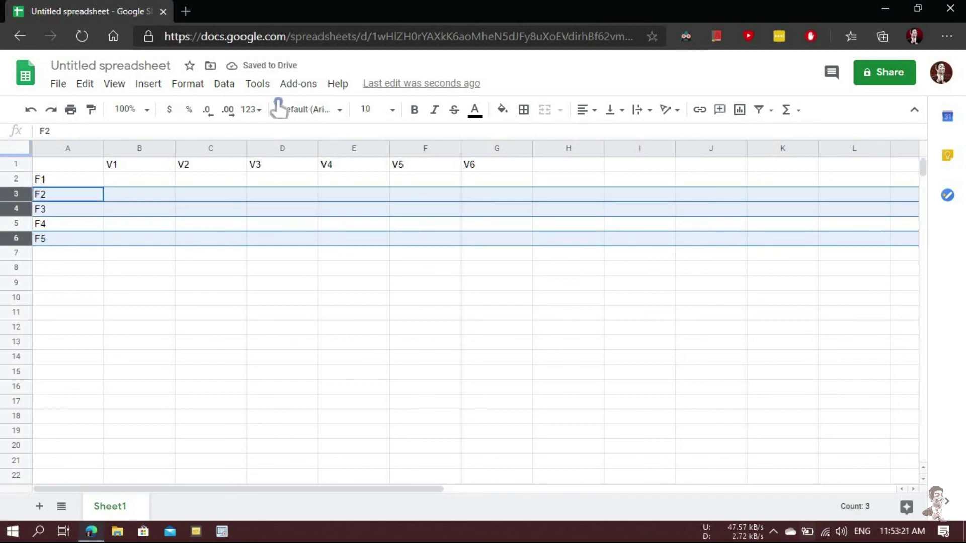
left_click(337, 84)
type("Hide")
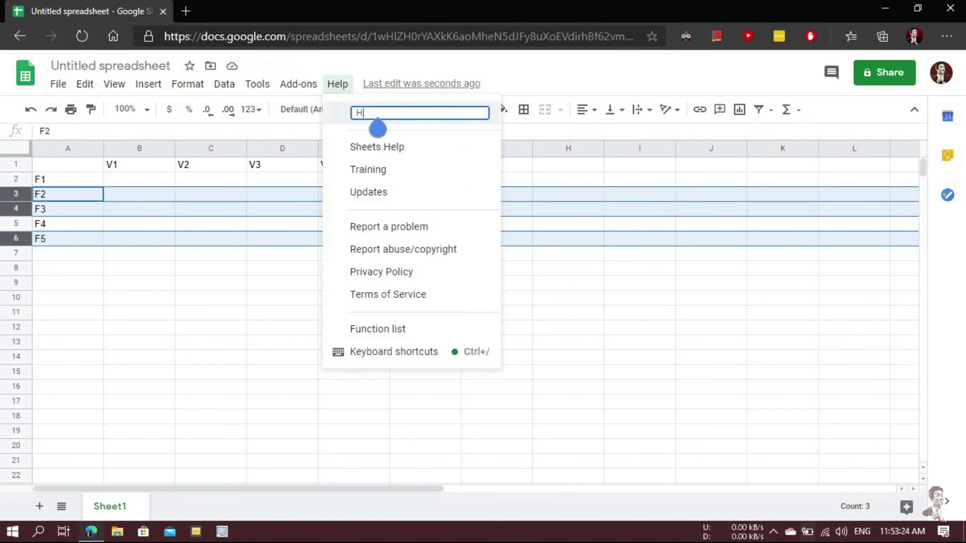
left_click(432, 136)
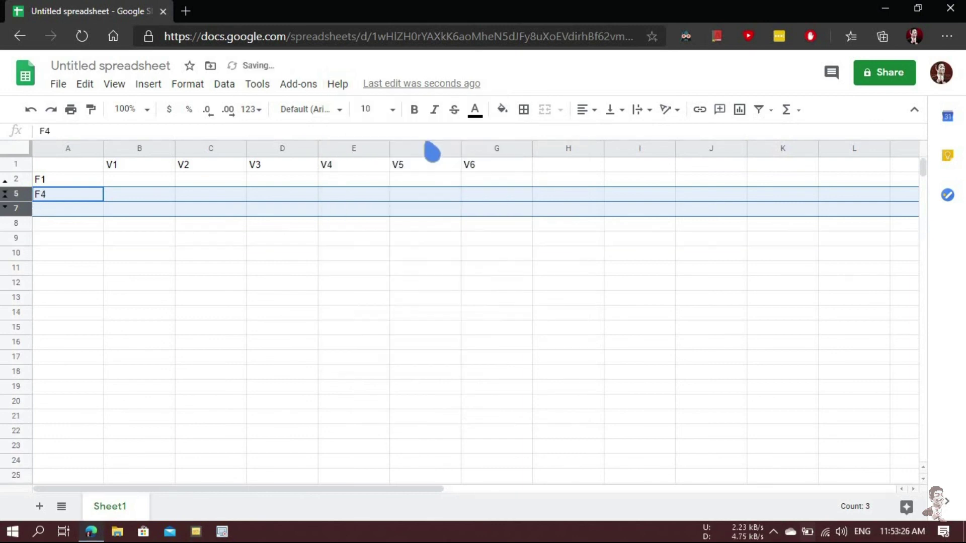
left_click(189, 254)
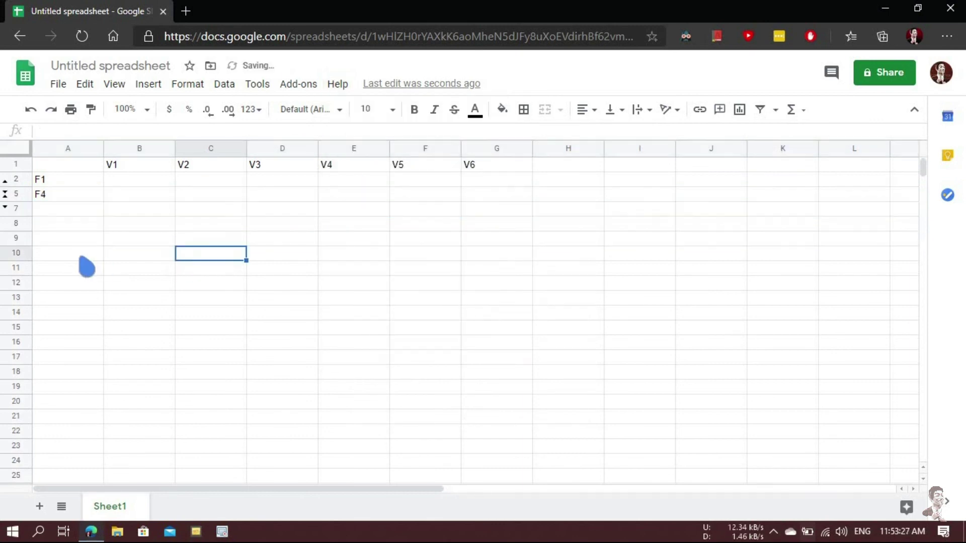
left_click(10, 199)
left_click(118, 252)
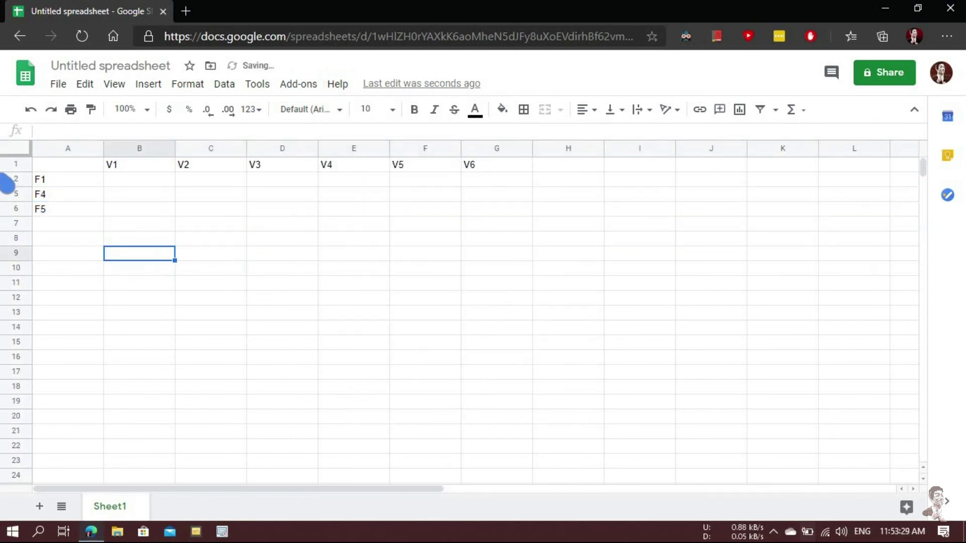
left_click(8, 191)
left_click(260, 290)
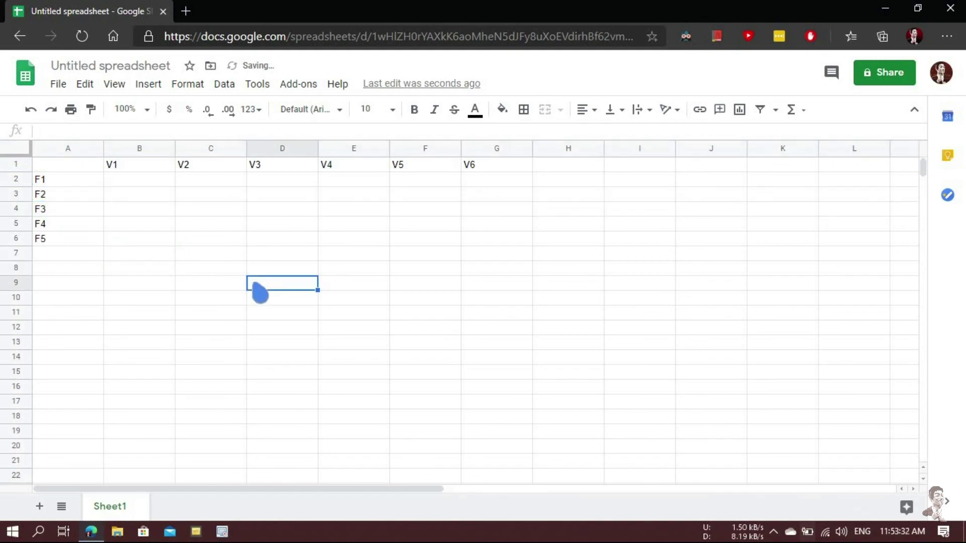